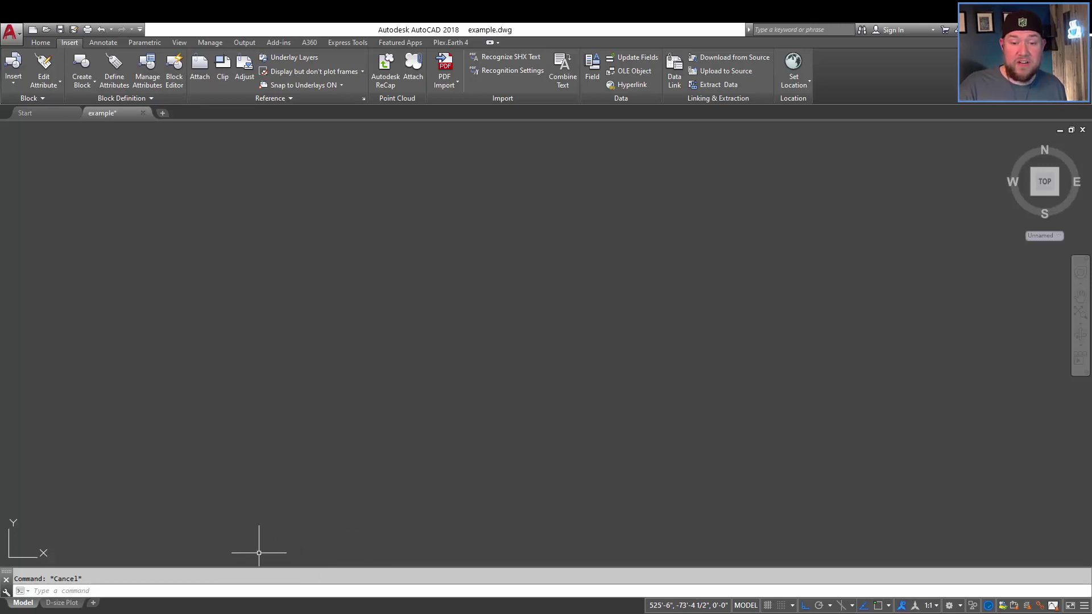
Hide and restore the command line window twice with Ctrl+9, then cancel a stray selection
key("ctrl+9")
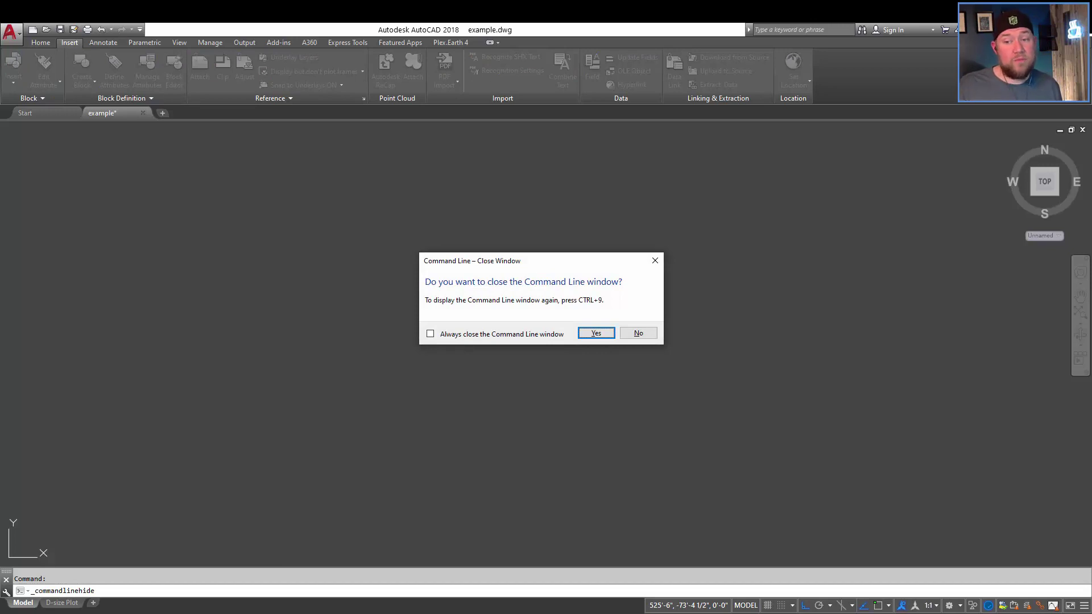
left_click(588, 336)
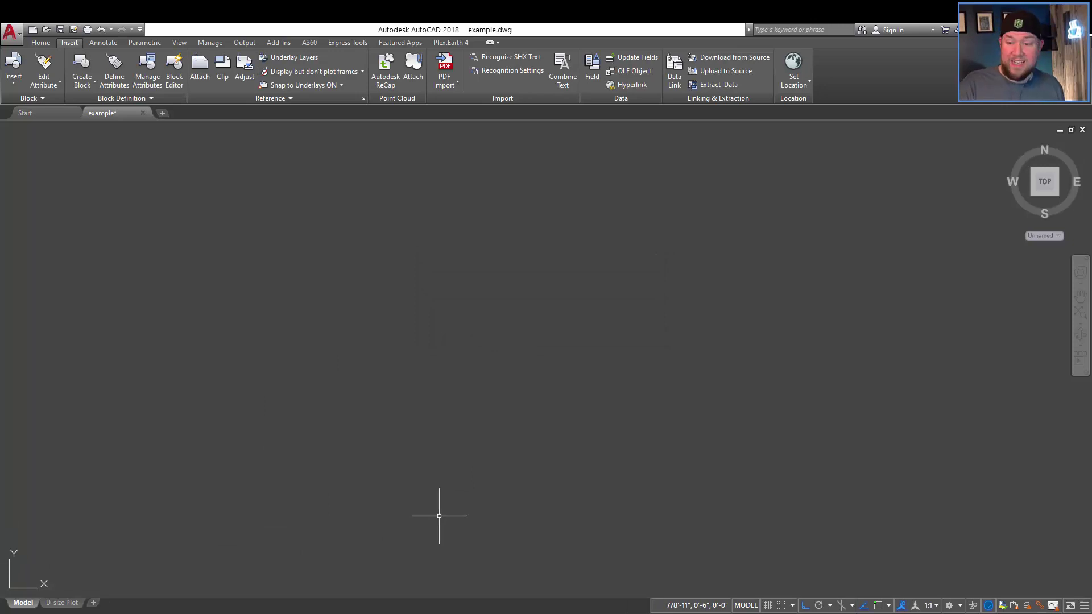
key("ctrl+9")
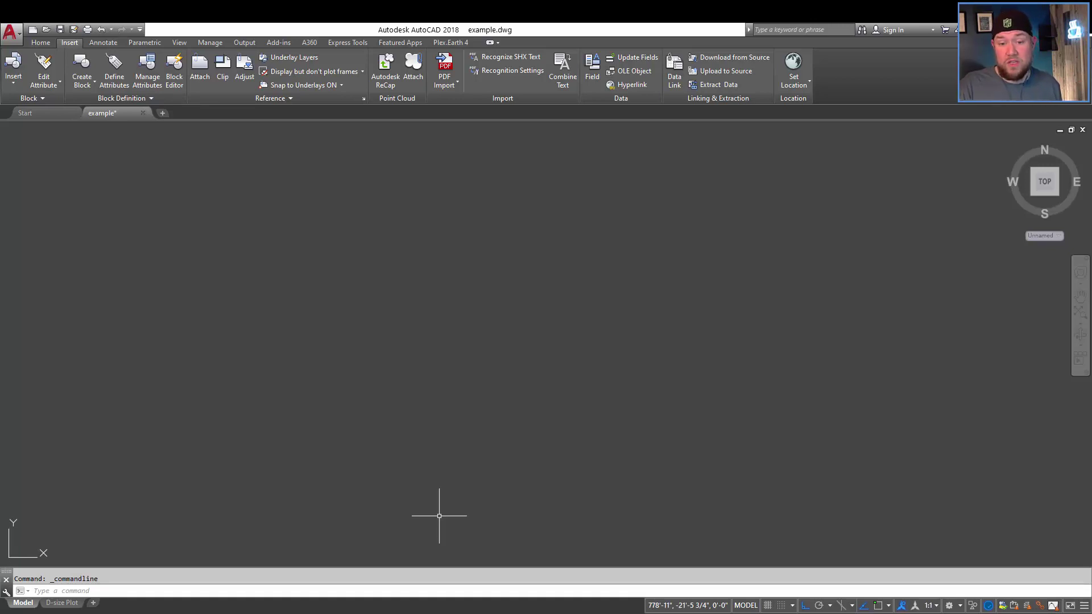
key("ctrl+9")
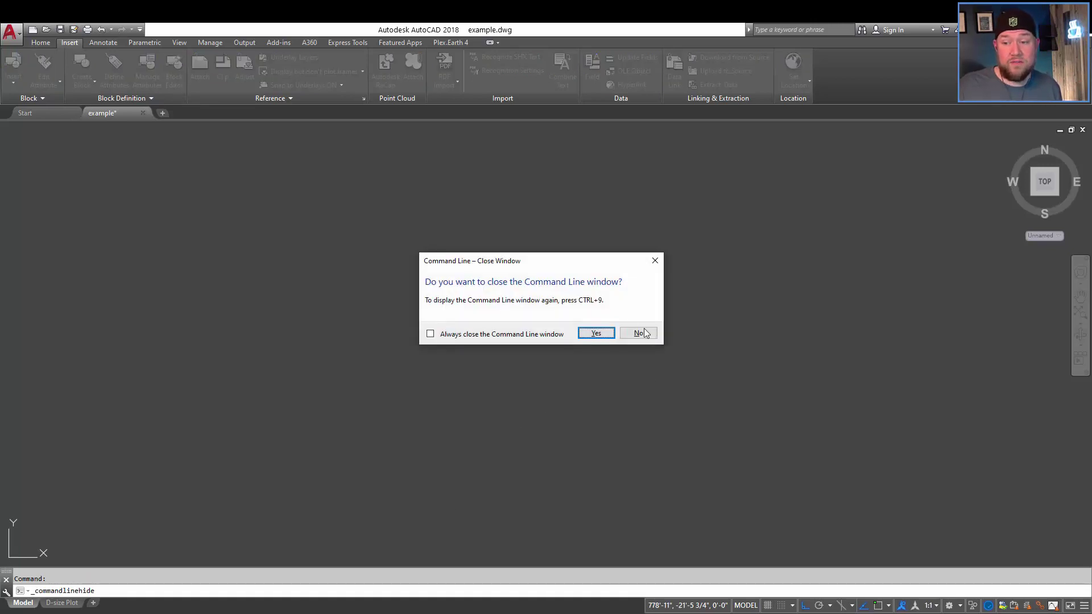
left_click(609, 333)
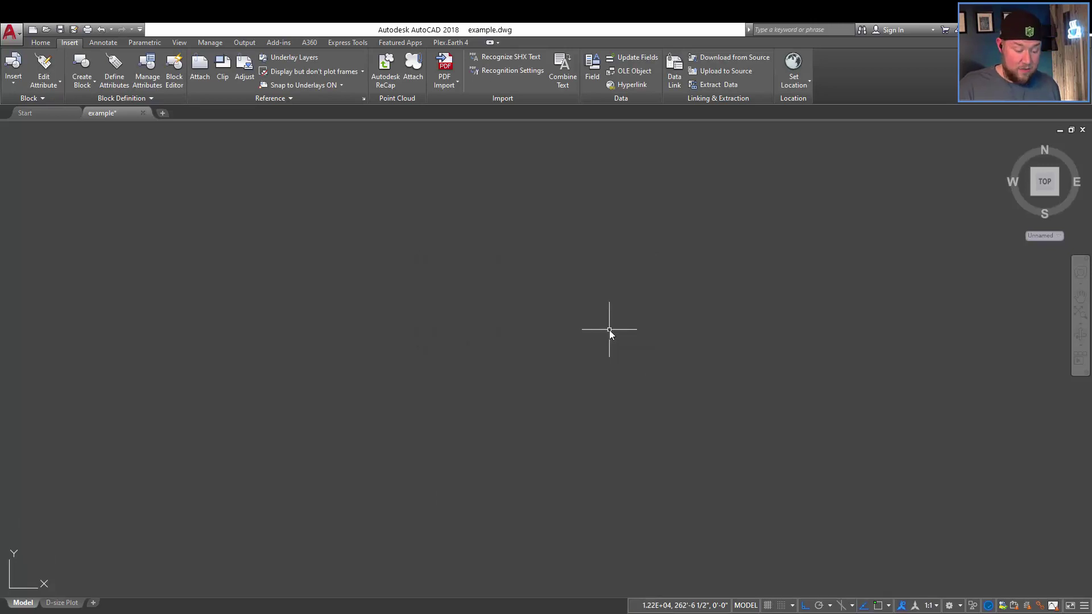
key("ctrl+9")
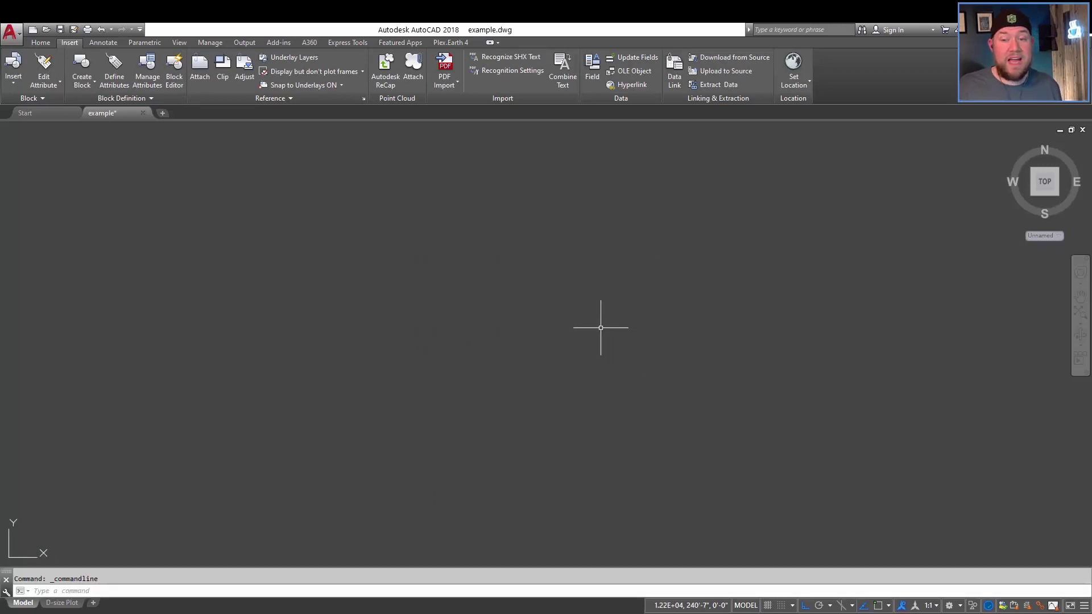
left_click(322, 390)
key("Escape")
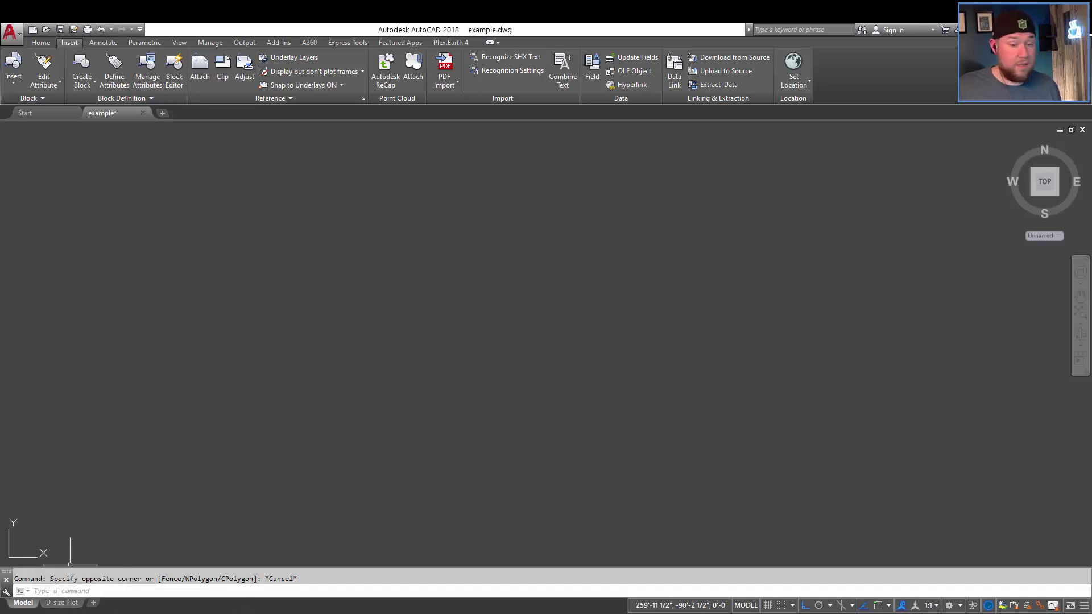
In Options > Display, turn Display Layout and Model tabs off and back on, applying each change
right_click(260, 405)
left_click(287, 606)
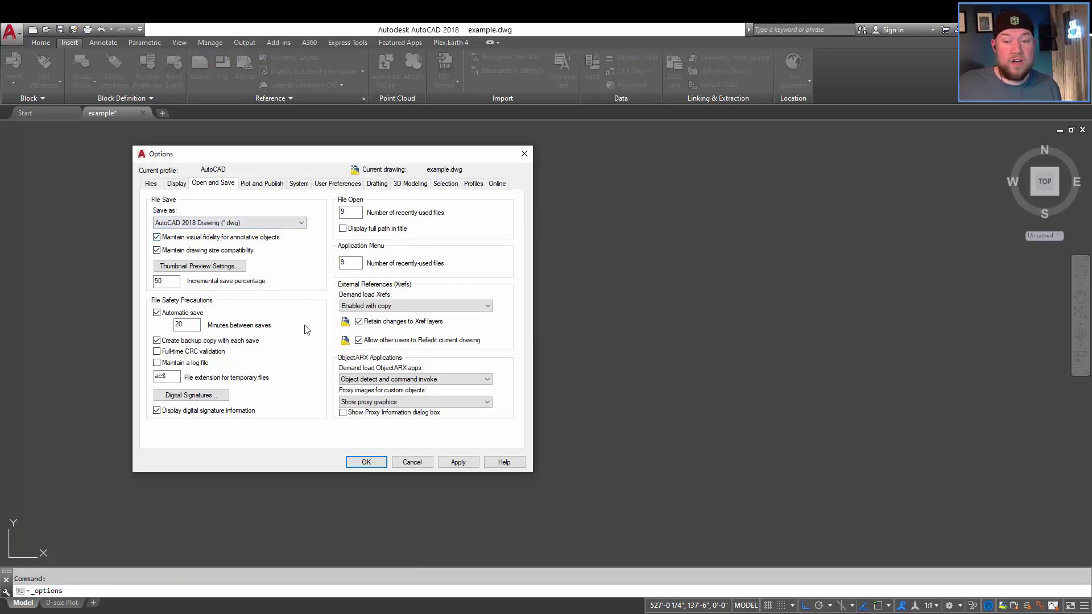
left_click(176, 185)
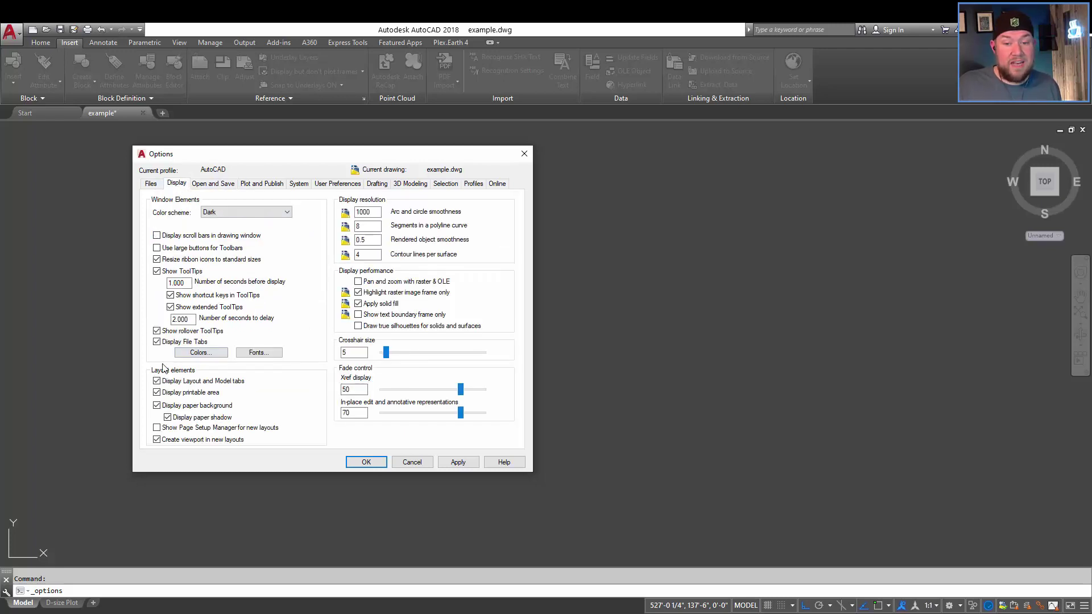
left_click(175, 383)
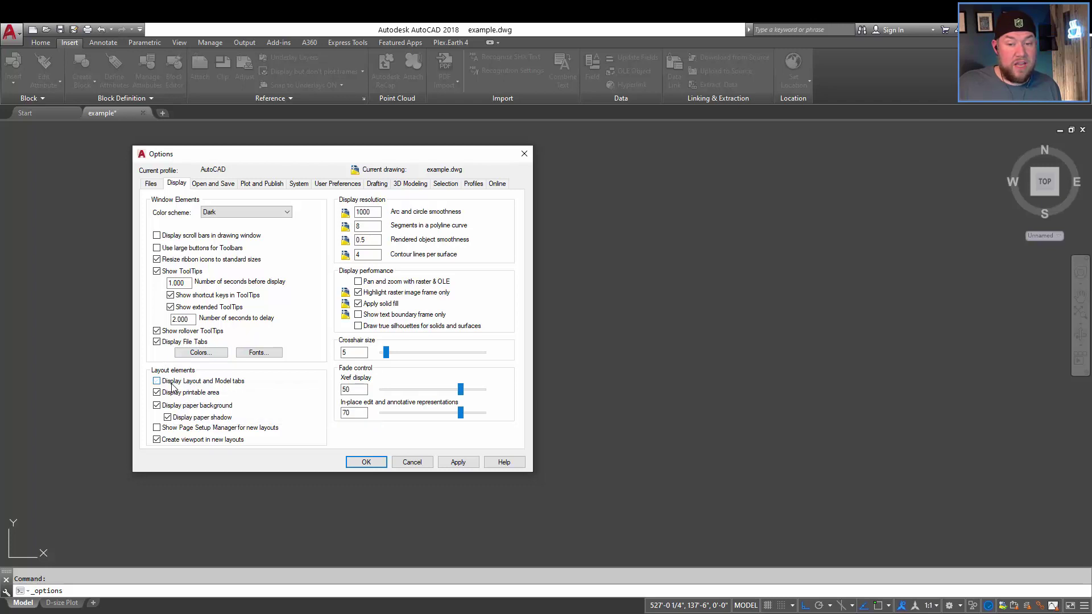
left_click(464, 464)
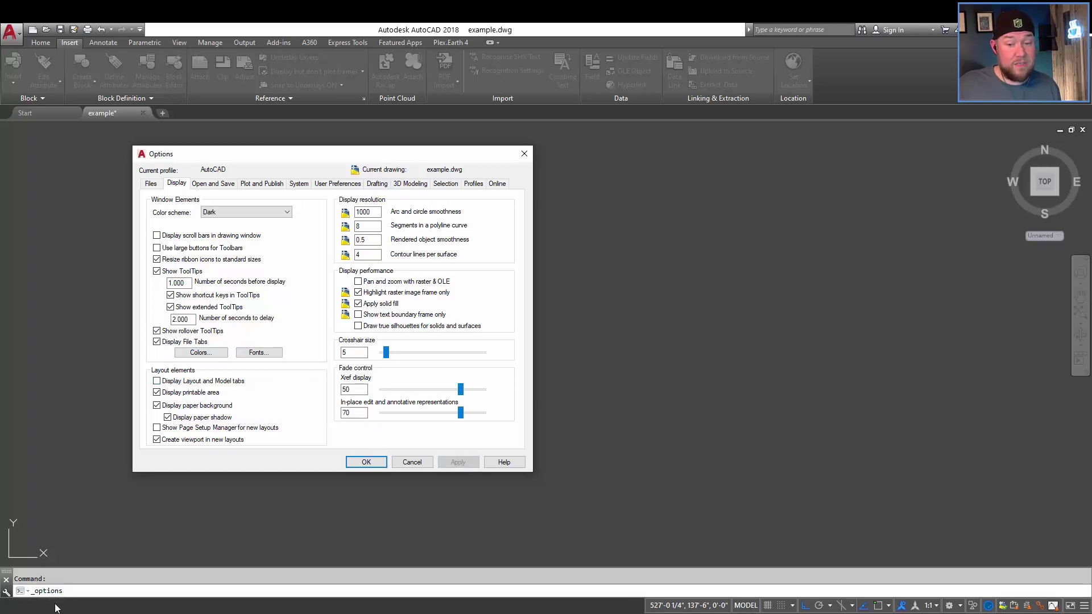
left_click(157, 381)
left_click(458, 462)
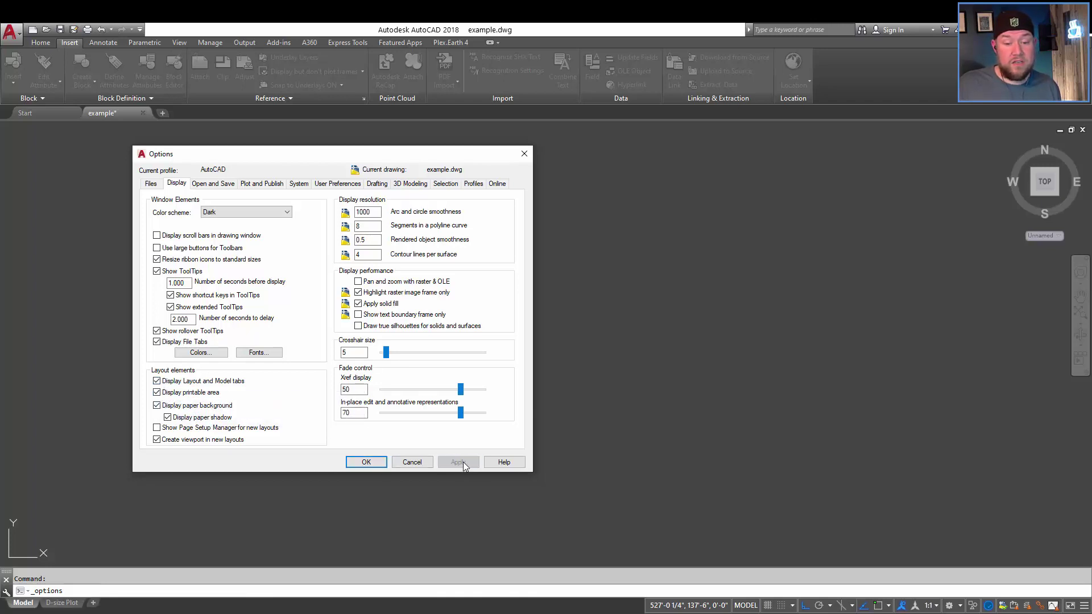
left_click(367, 462)
left_click(112, 218)
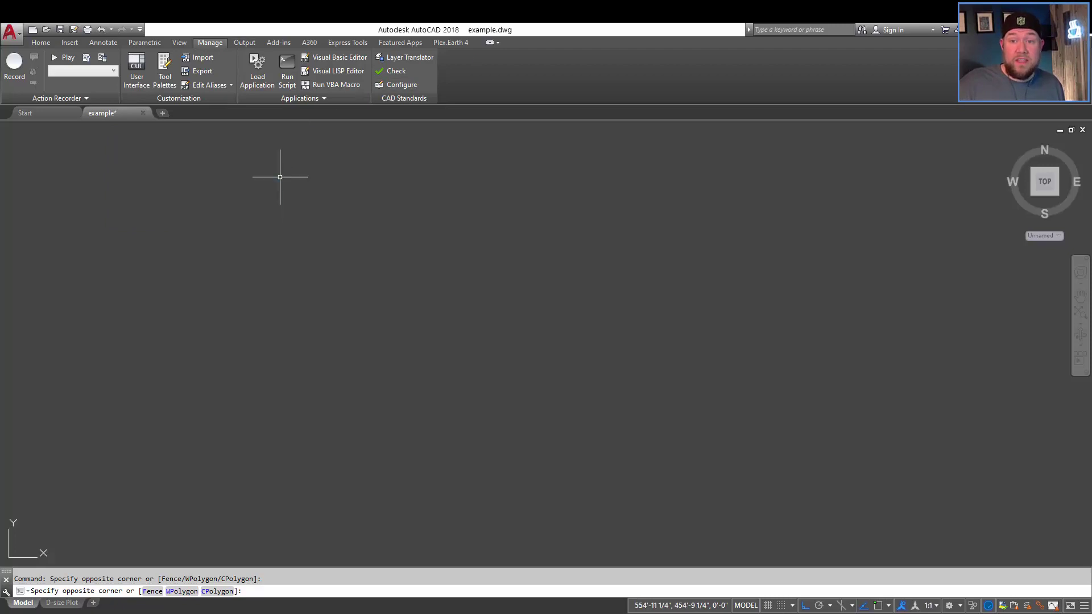
left_click(203, 123)
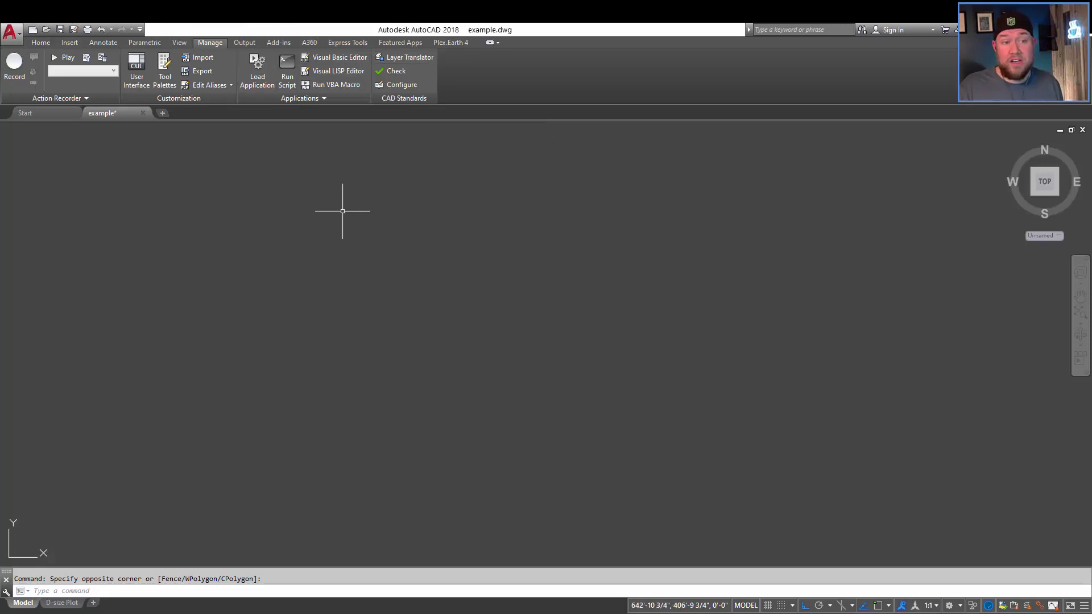
type("MENUbar")
key("Return")
type("1")
key("Return")
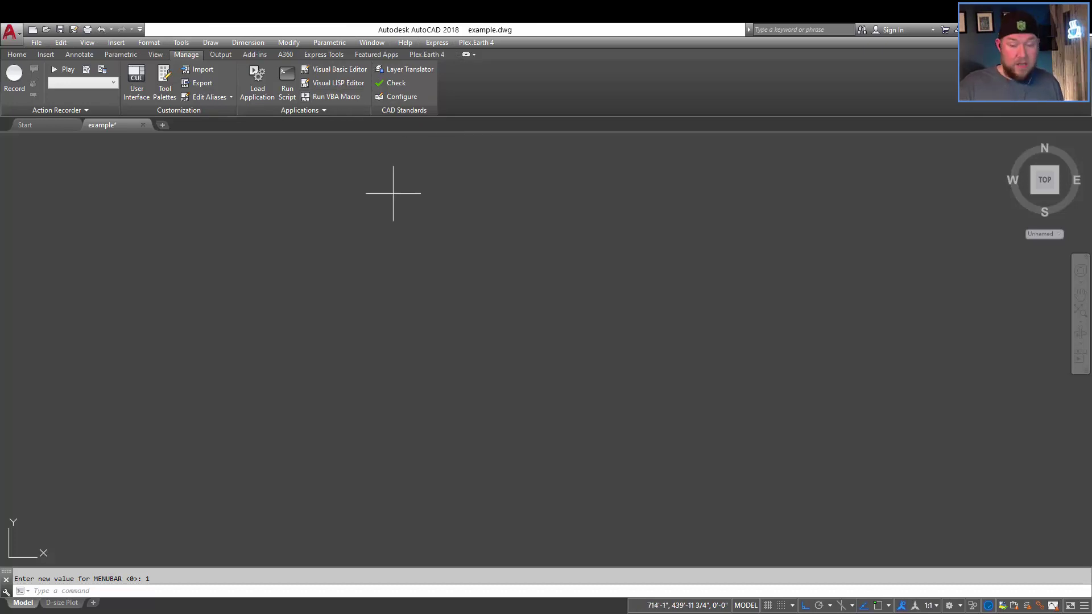
key("Return")
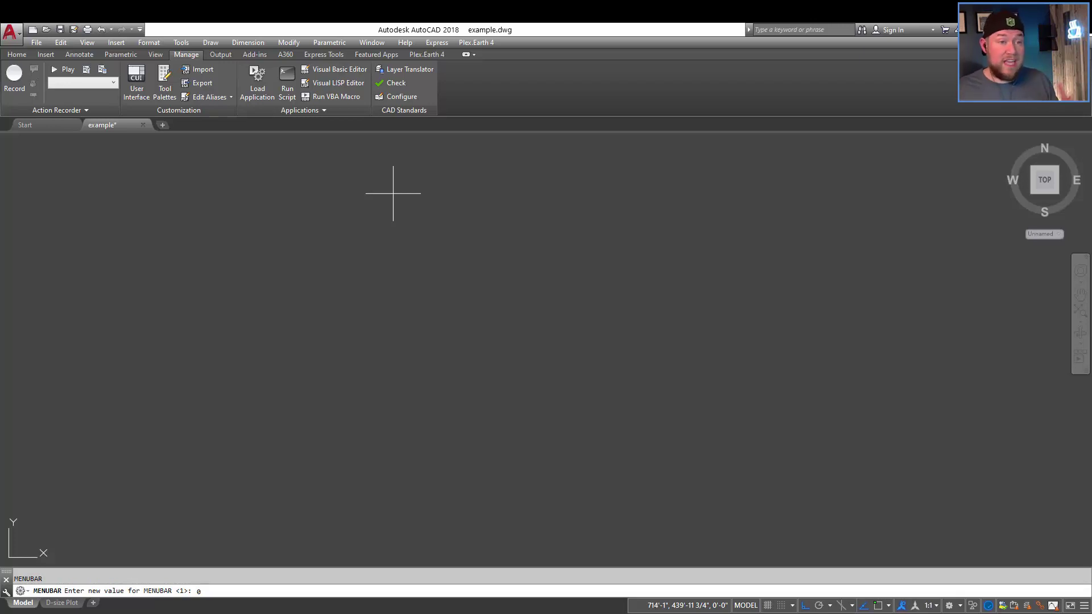
key("Return")
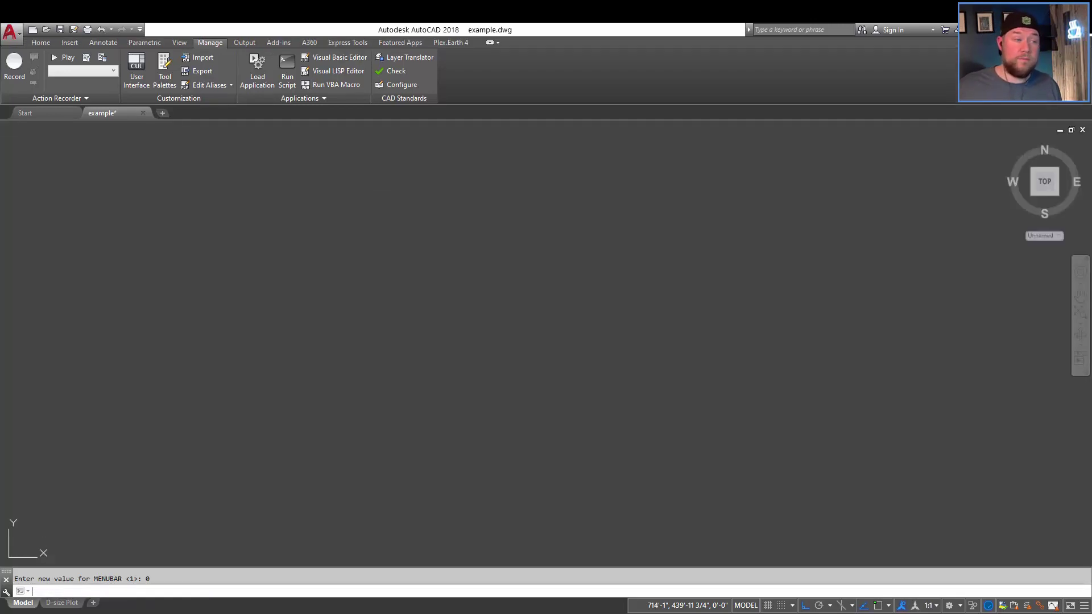
left_click(373, 243)
key("Escape")
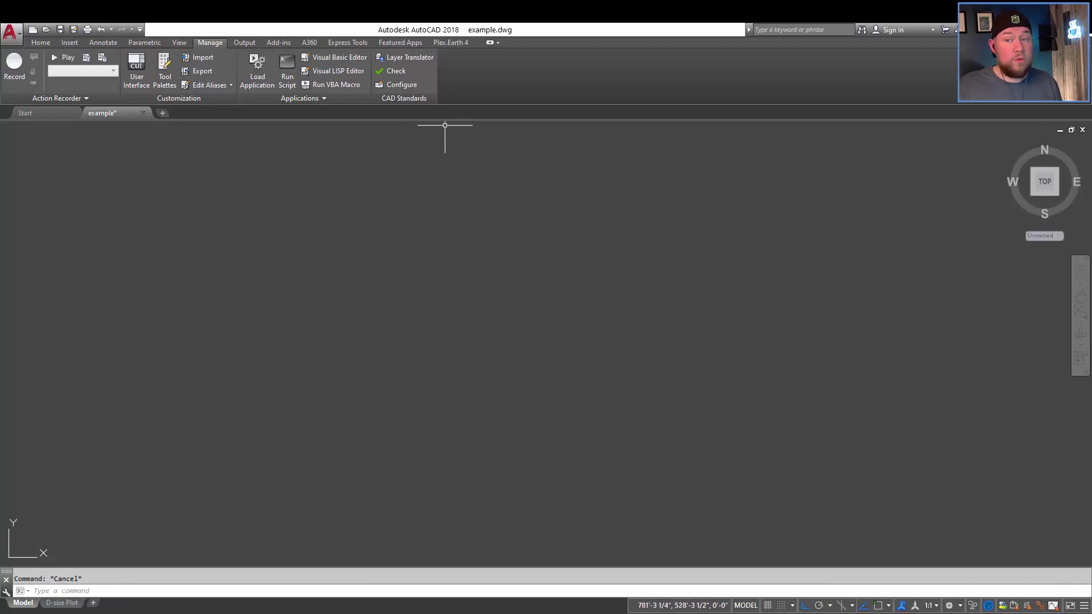
Open the tool palette Customize dialog from the Manage ribbon's Tool Palettes command
right_click(504, 63)
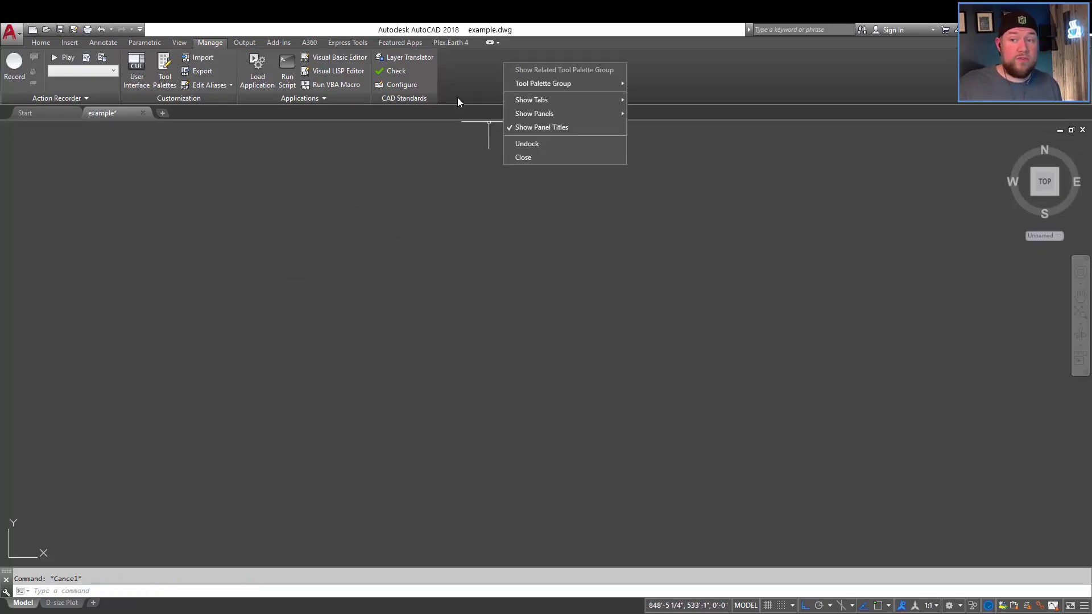
right_click(470, 64)
right_click(735, 83)
right_click(528, 67)
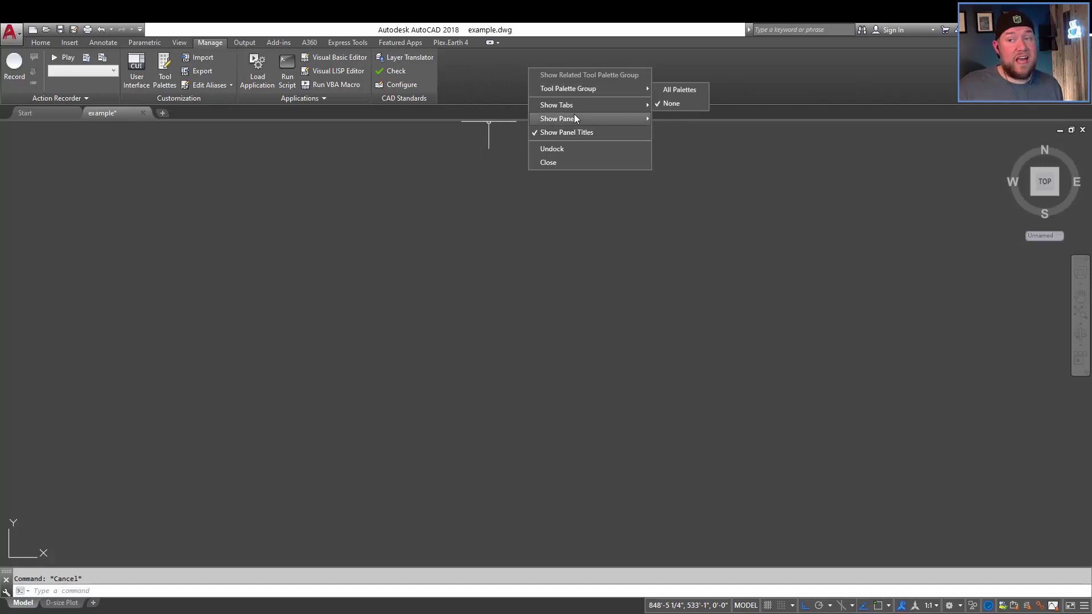
mouse_move(578, 123)
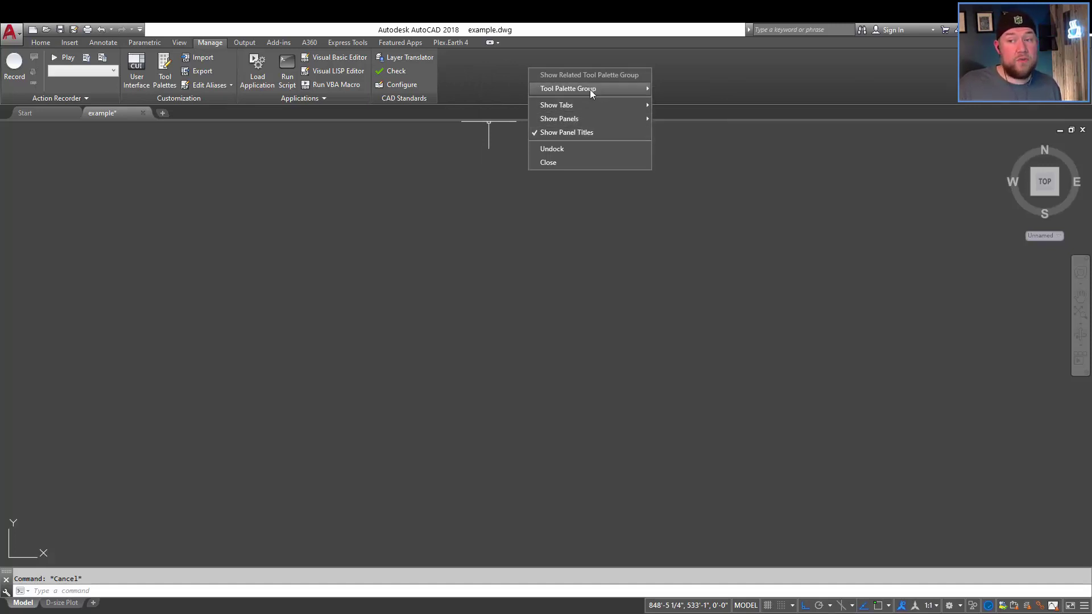
mouse_move(592, 94)
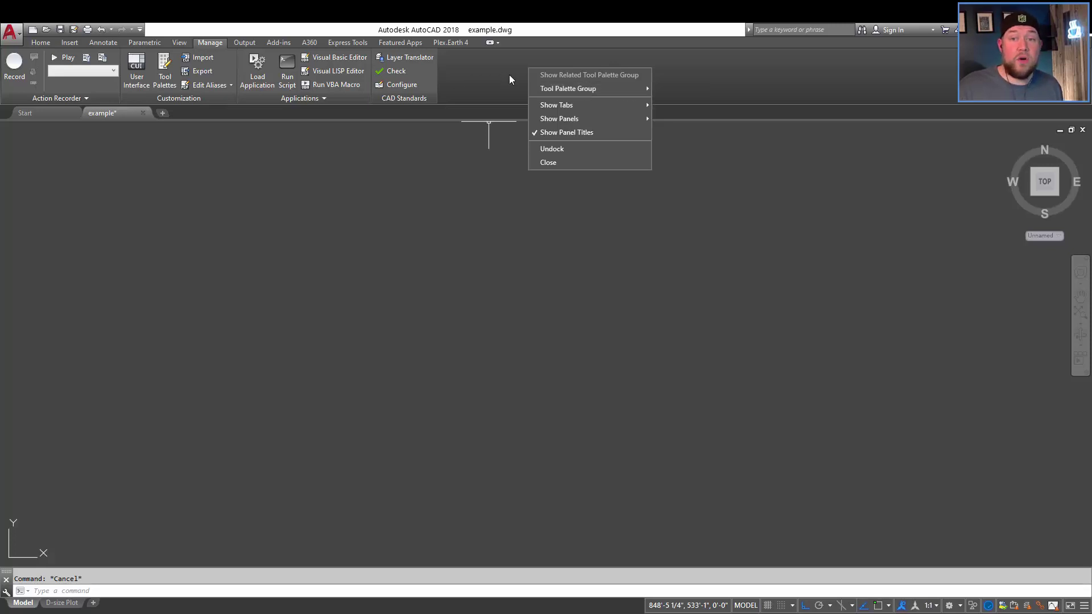
left_click(169, 77)
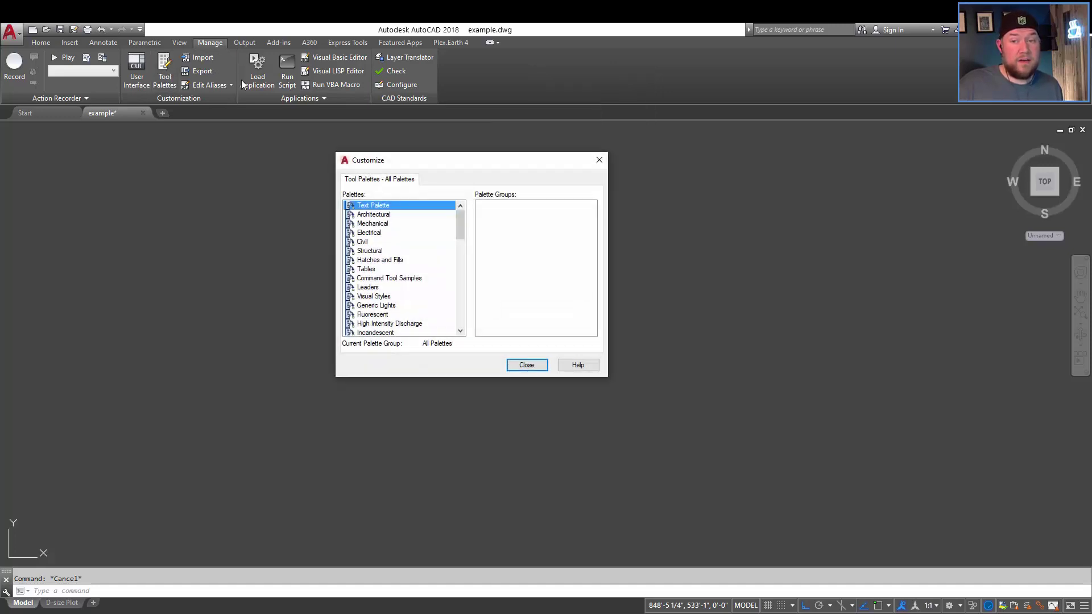
Drag the Architectural palette into a new palette group named NEW GROUP, then close Customize
left_click_drag(419, 166, 252, 156)
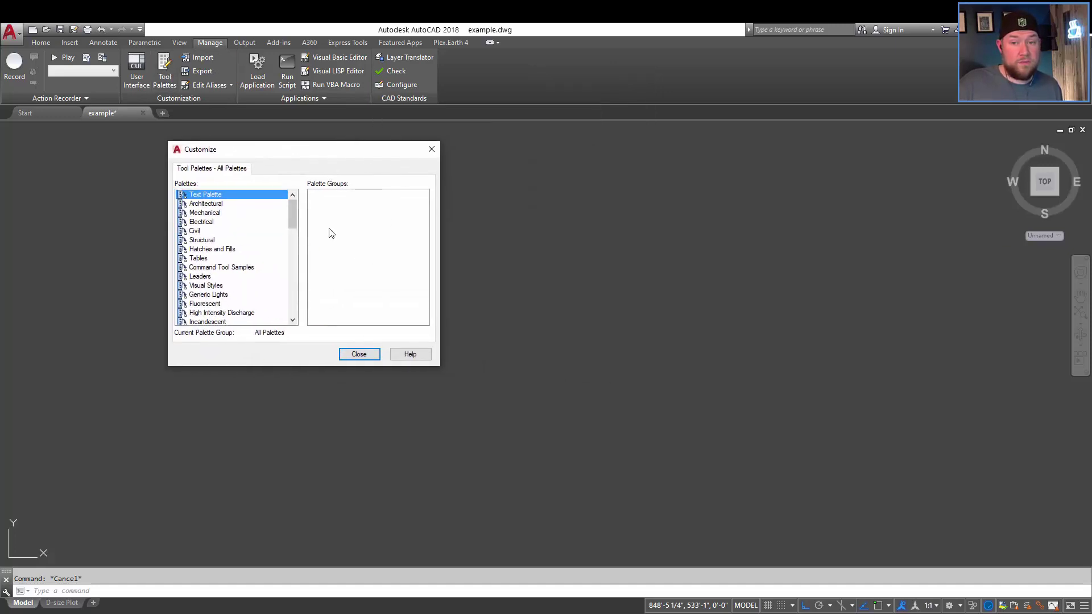
left_click_drag(205, 204, 346, 212)
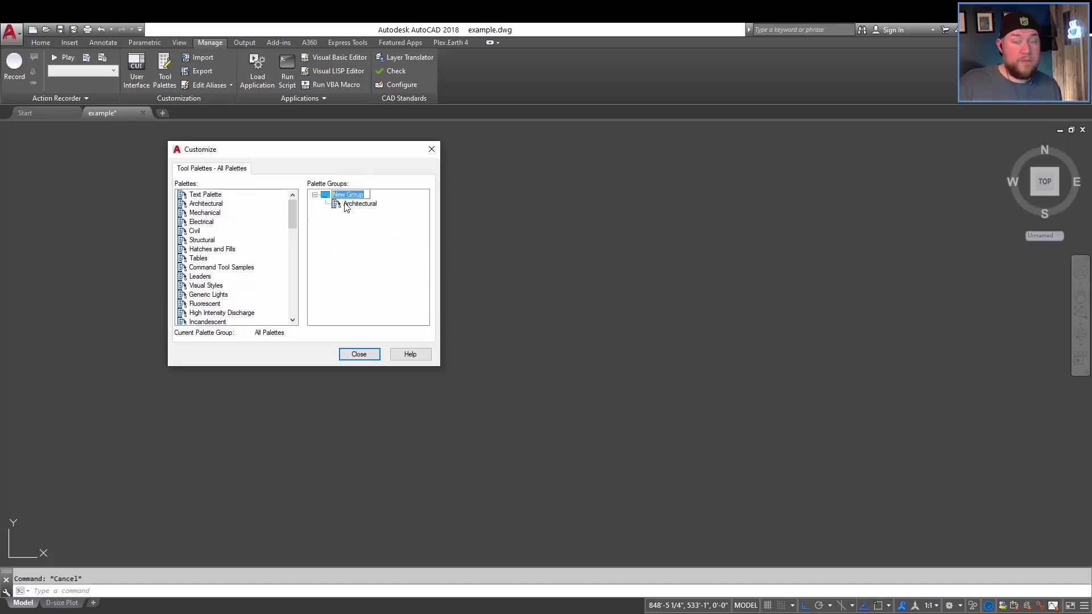
type("ne")
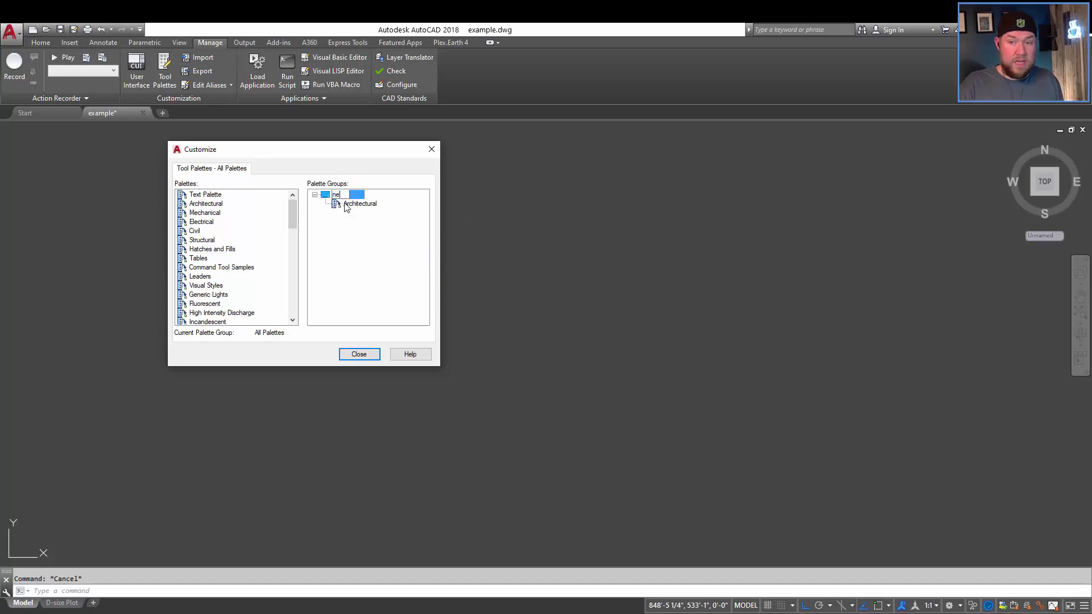
type("w GROUP")
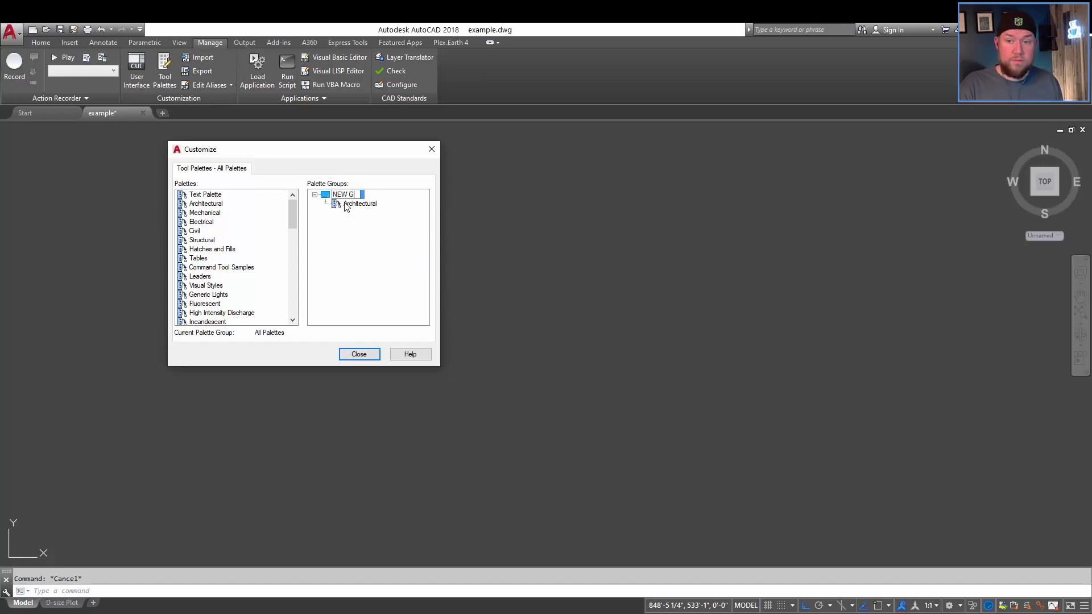
key("Return")
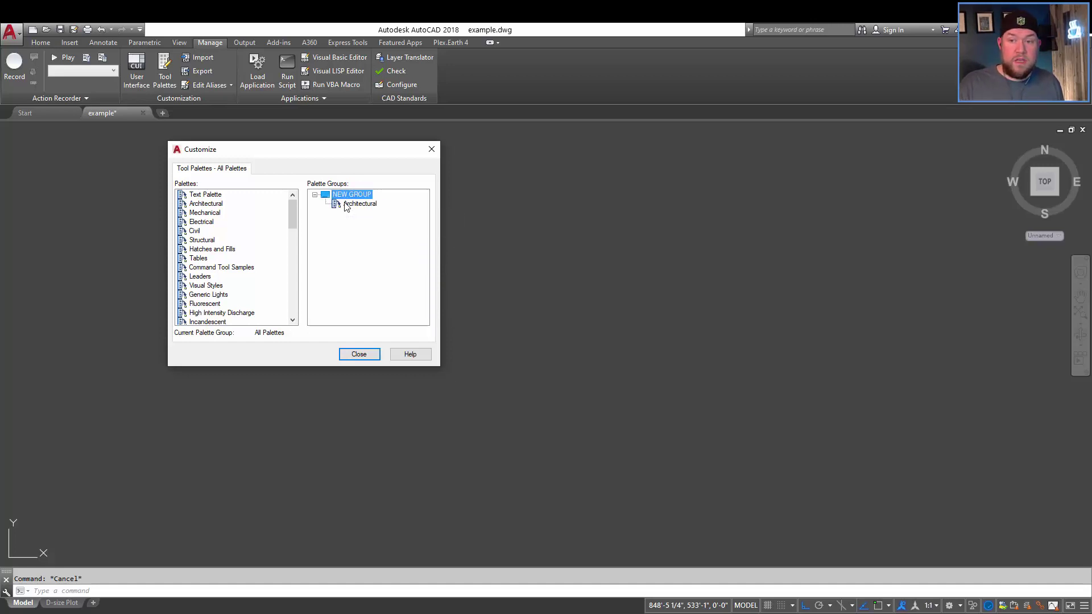
left_click(366, 357)
Set NEW GROUP as the current tool palette group from the ribbon's shortcut menu
right_click(487, 85)
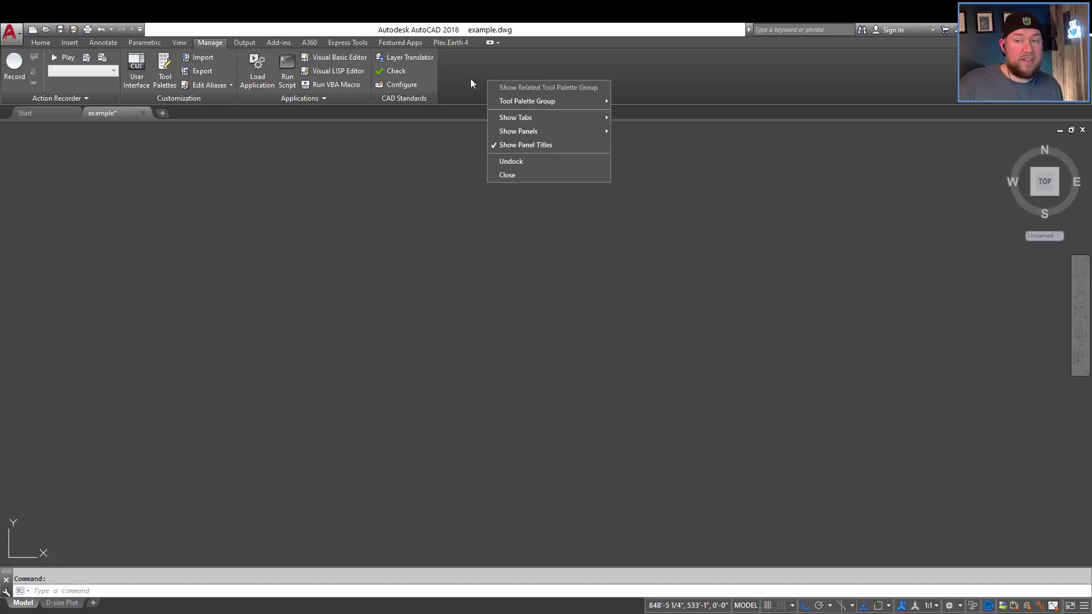
mouse_move(529, 102)
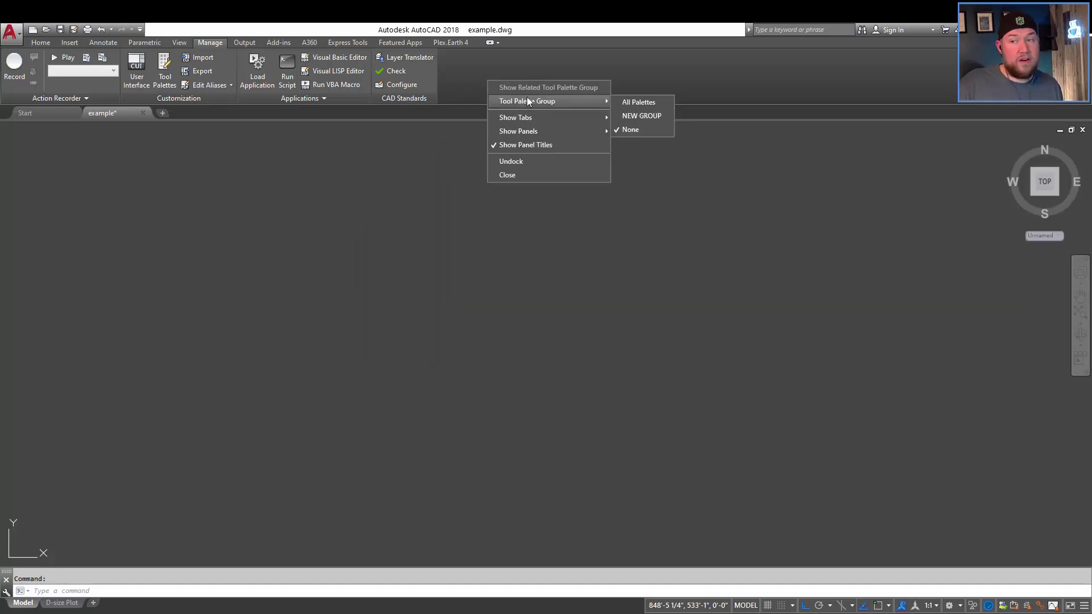
left_click(648, 118)
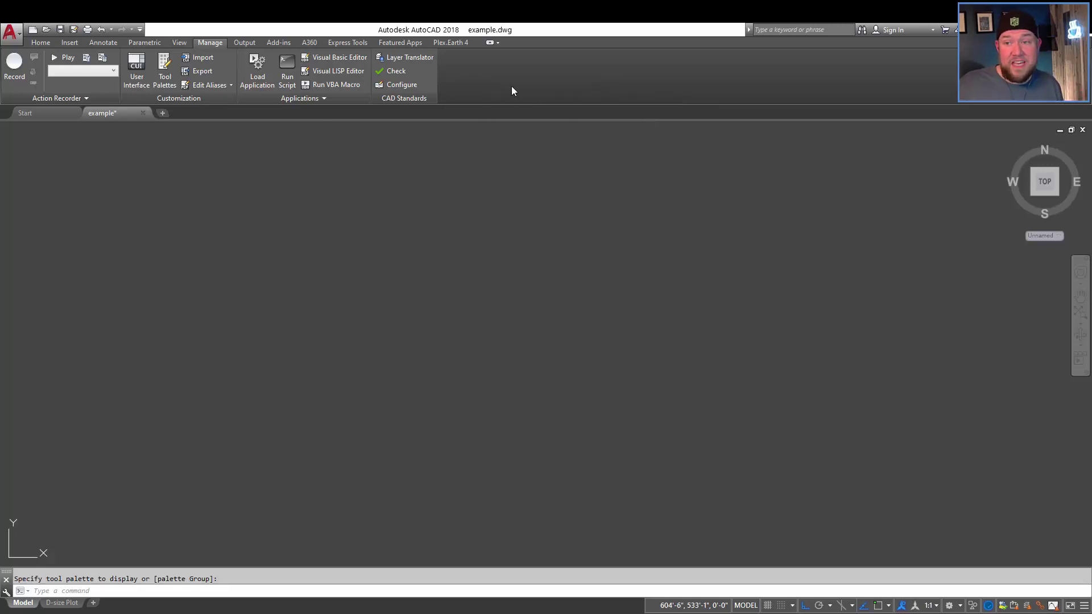
Show the related tool palette group floating over the drawing, then return to the Home tab
right_click(528, 75)
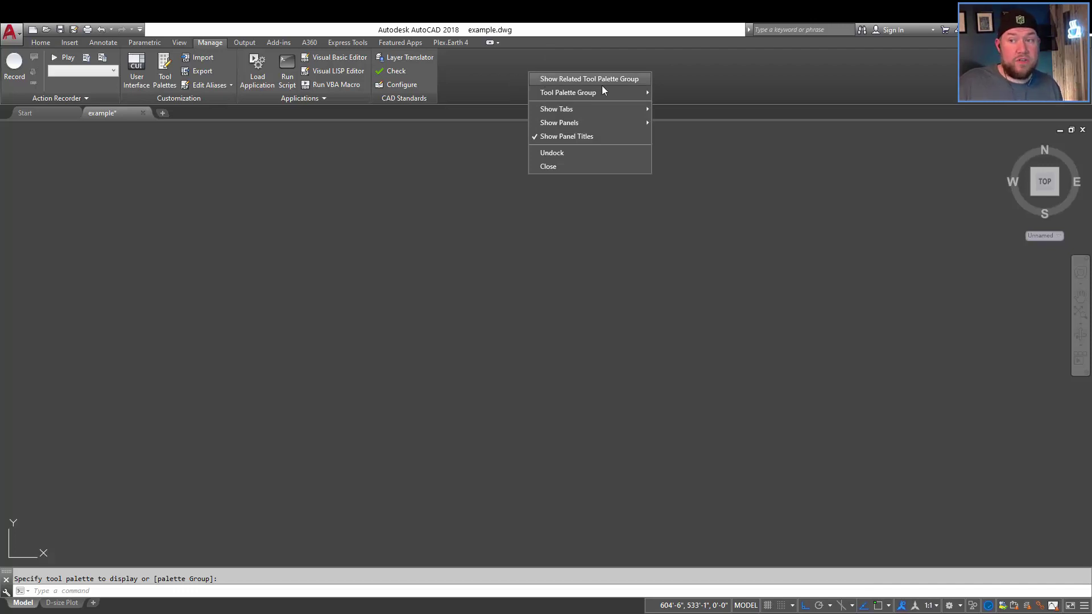
left_click(625, 85)
left_click_drag(222, 295, 399, 254)
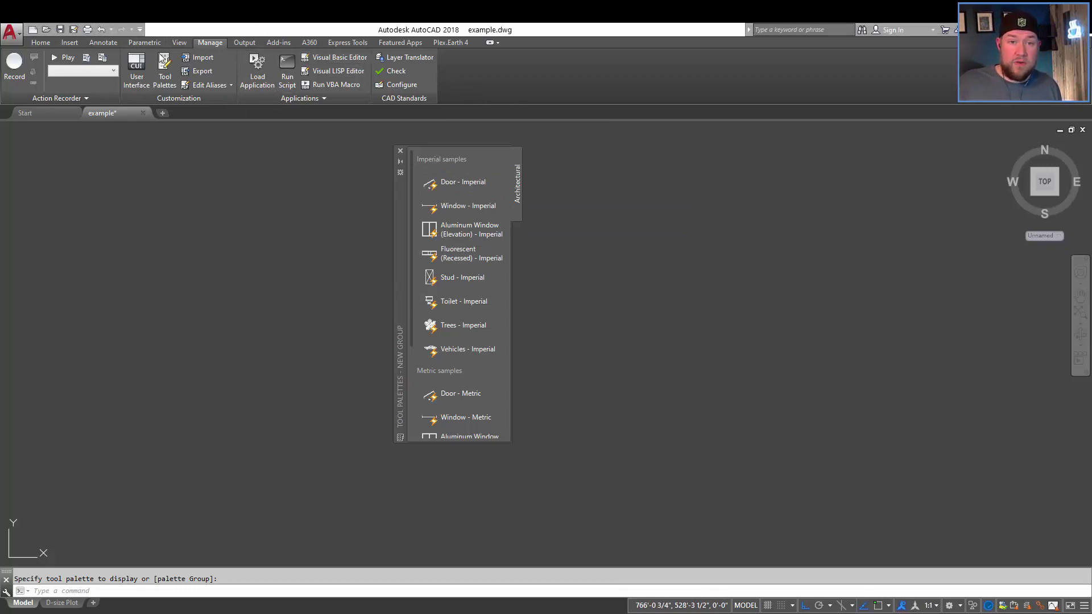
left_click(133, 194)
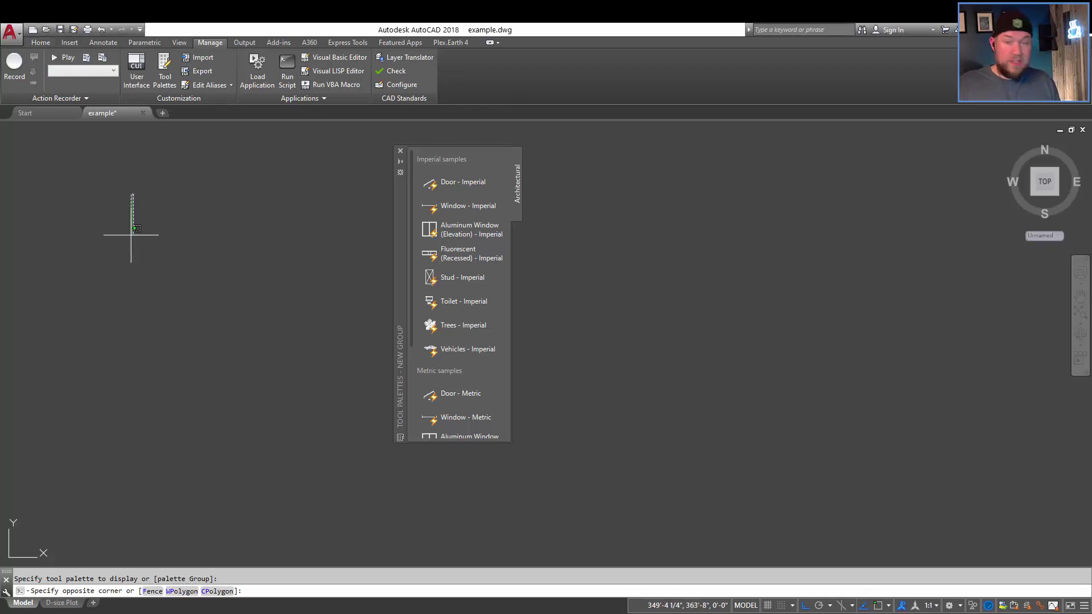
left_click(40, 42)
key("Escape")
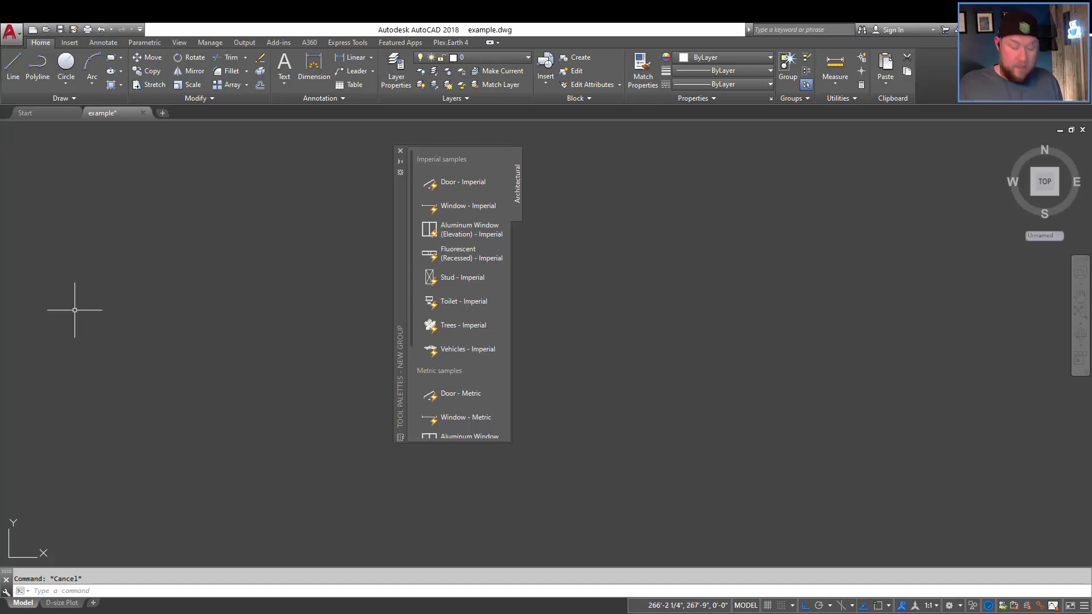
type("RIBBONCLOSE")
key("Return")
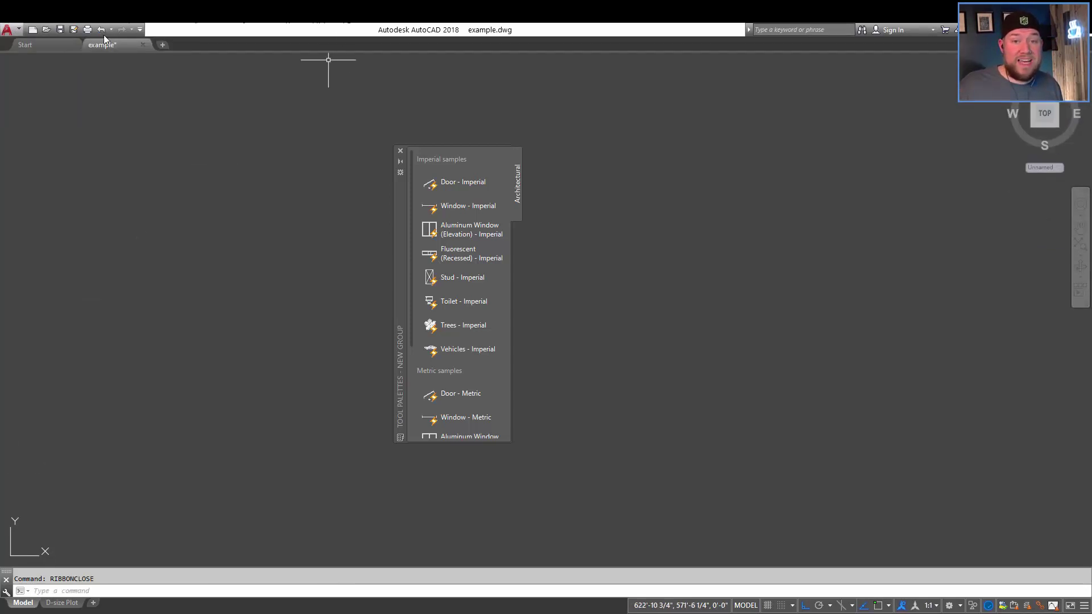
left_click(278, 218)
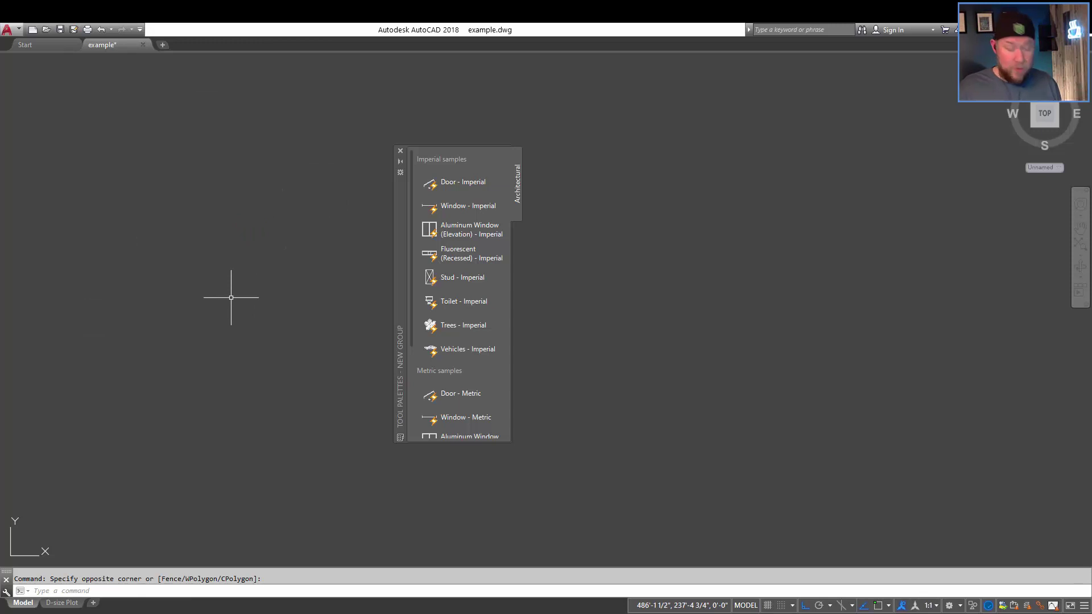
type("ribbon")
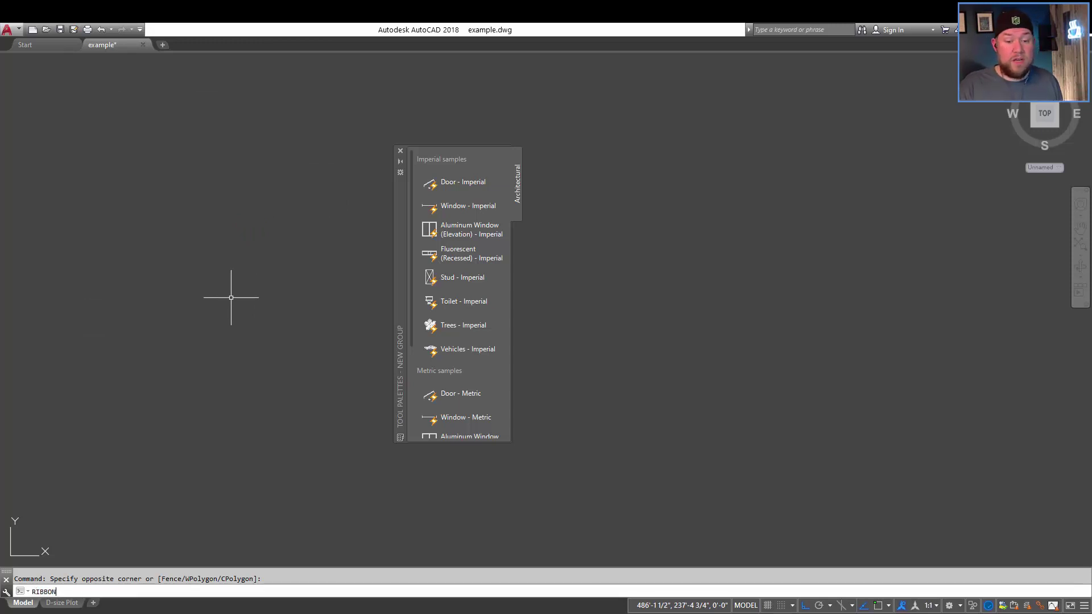
key("Return")
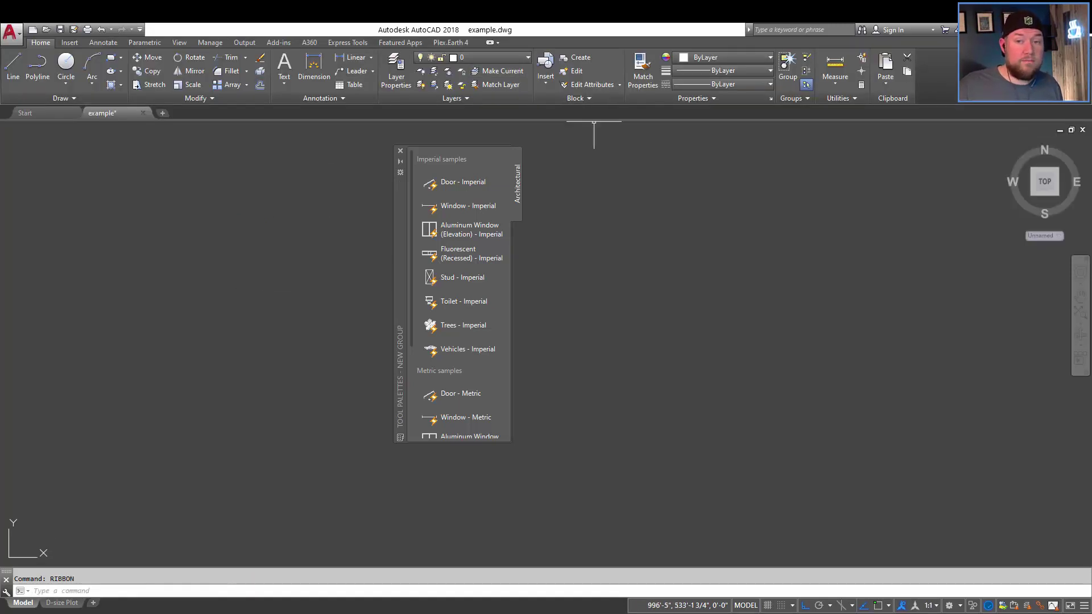
left_click(787, 308)
left_click(796, 373)
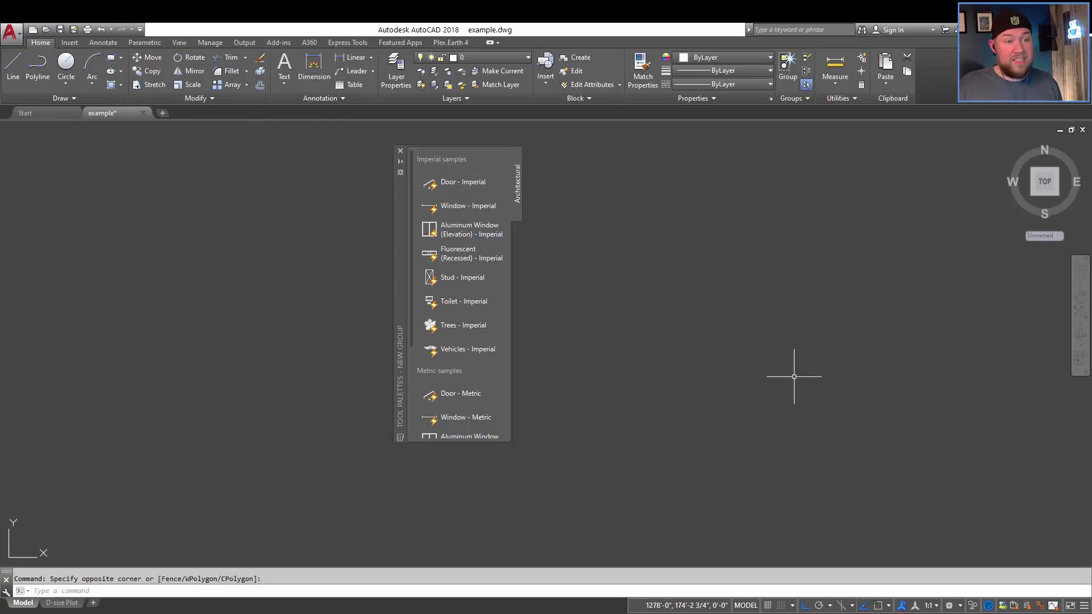
Use the status-bar workspace gear to switch to 3D Basics, then back to Drafting & Annotation
left_click(960, 607)
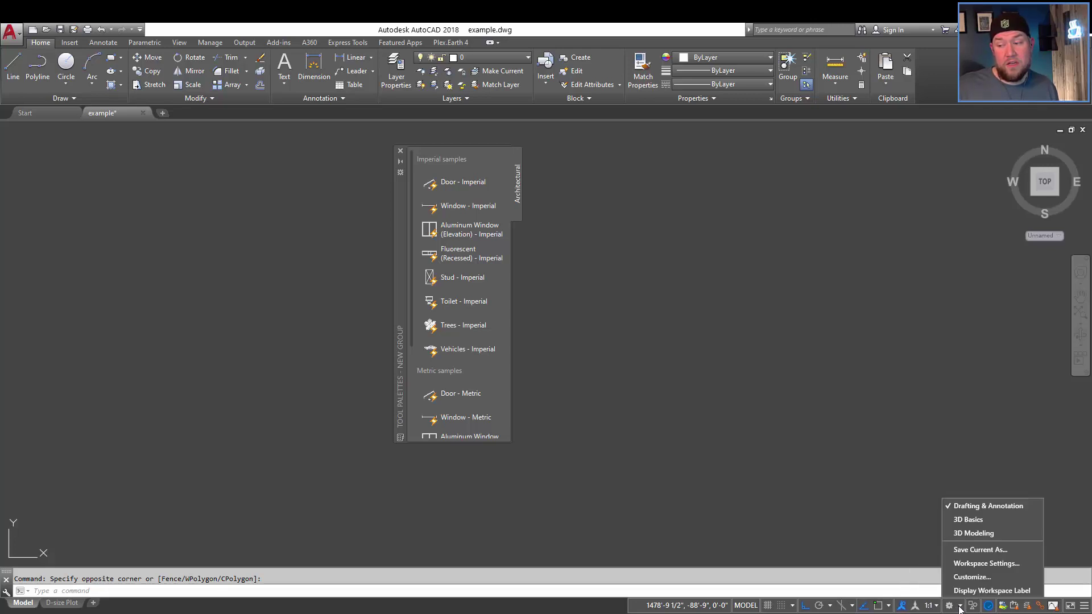
left_click(967, 519)
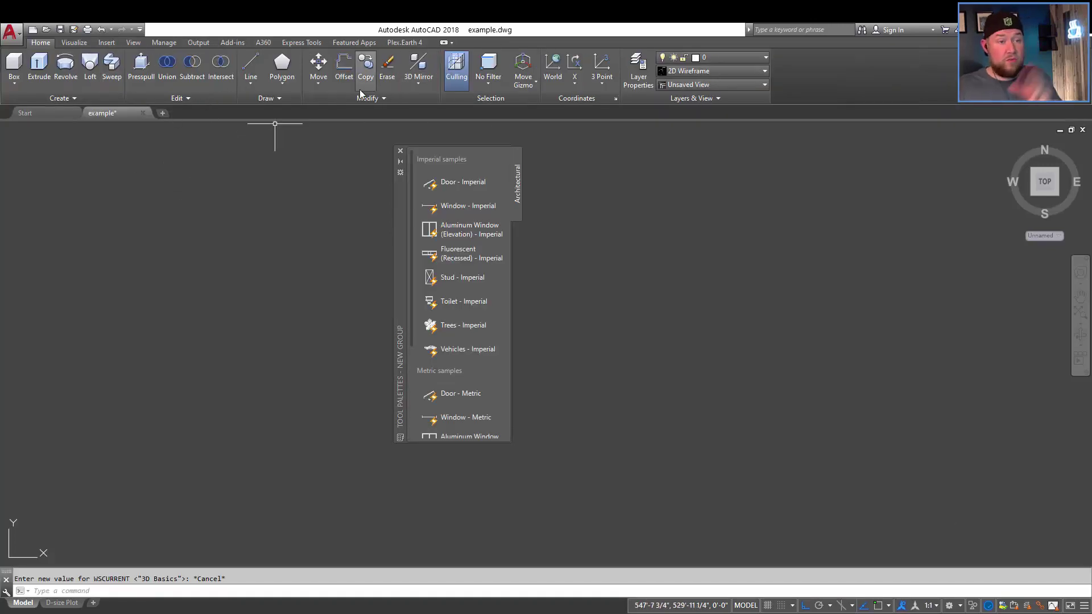
left_click(957, 608)
left_click(965, 504)
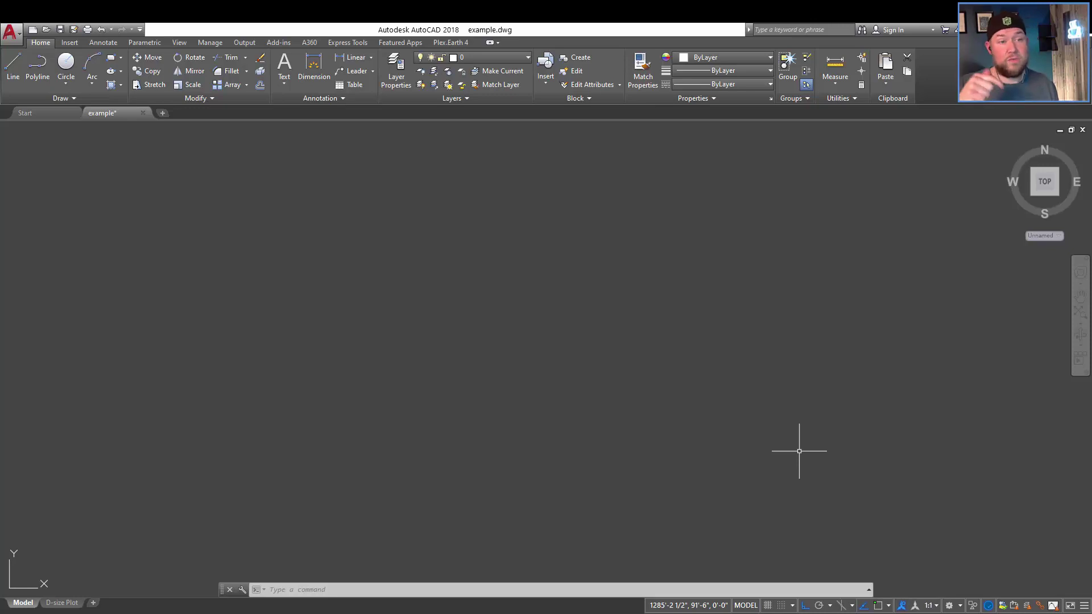
left_click(723, 453)
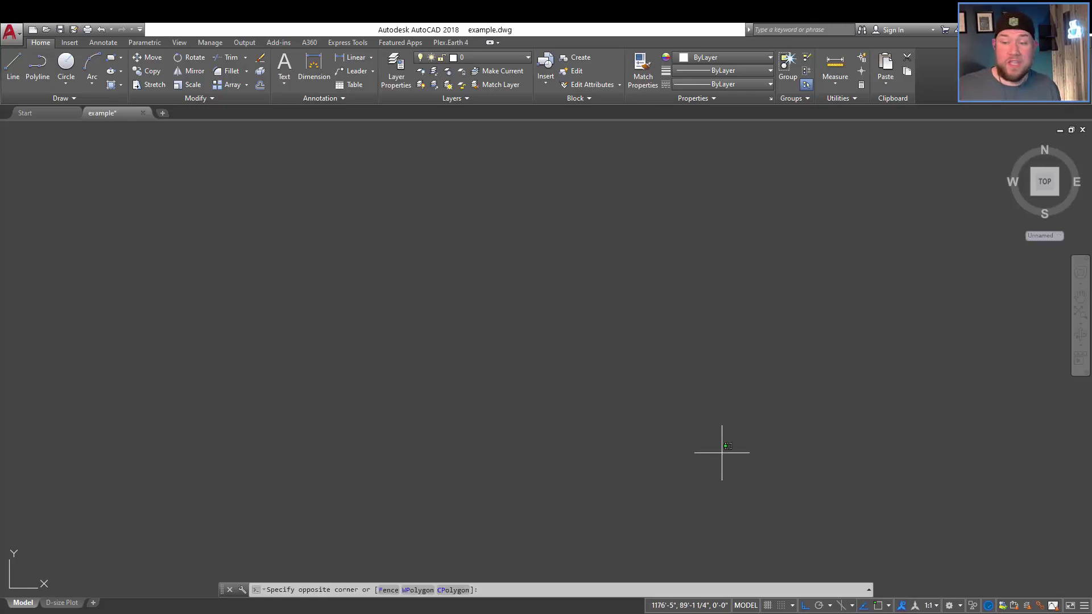
left_click(672, 418)
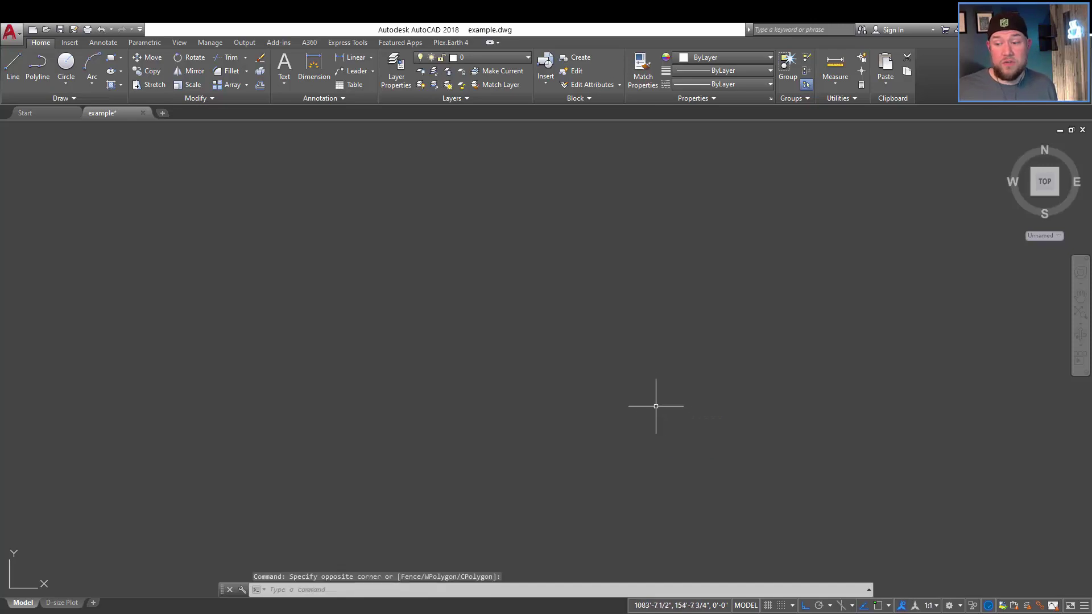